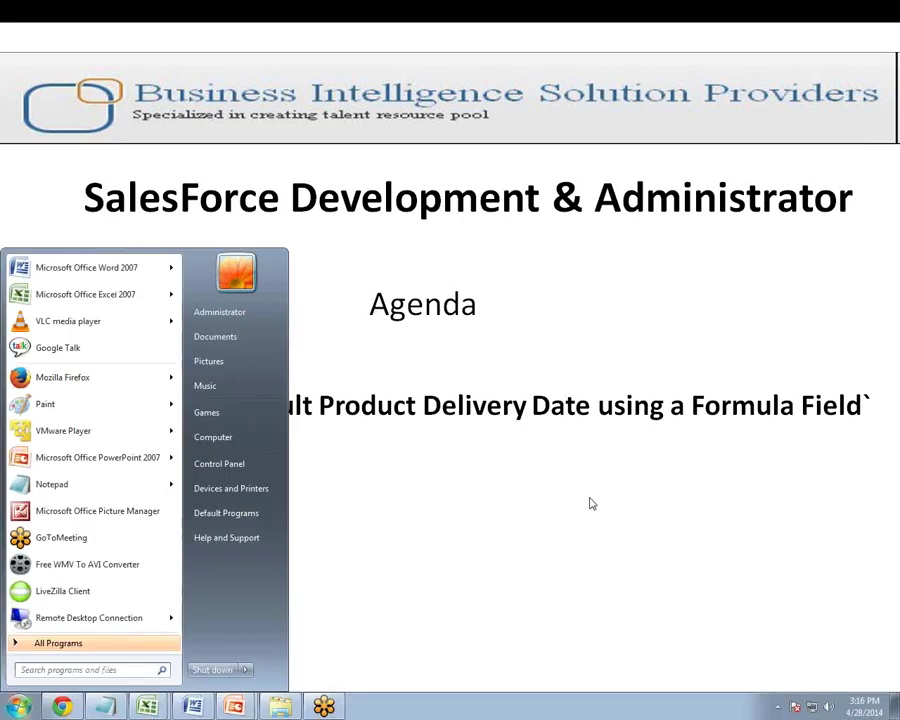
left_click(58, 707)
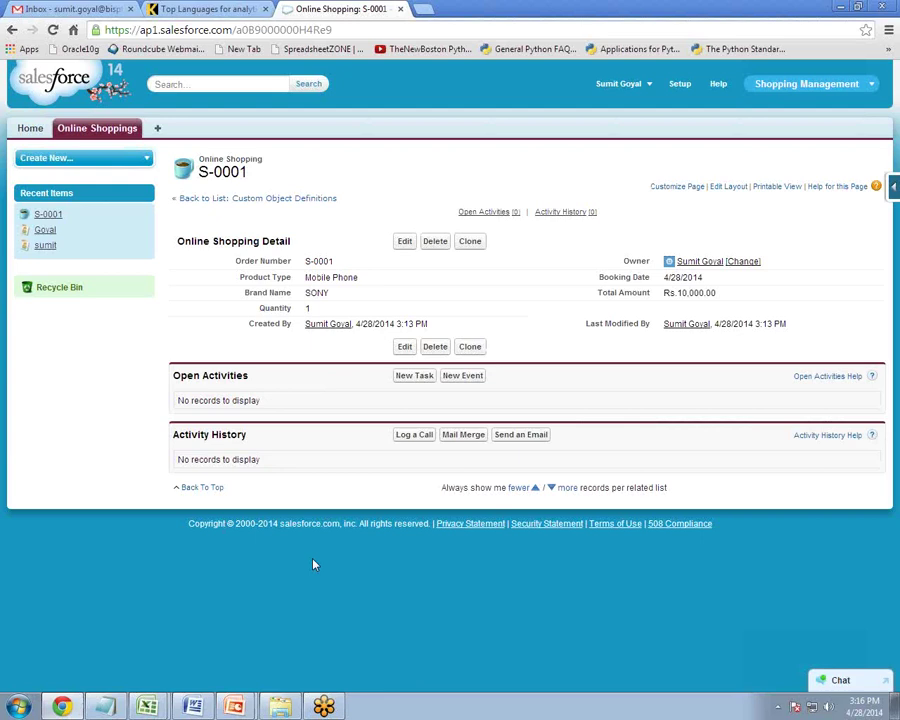
left_click(89, 132)
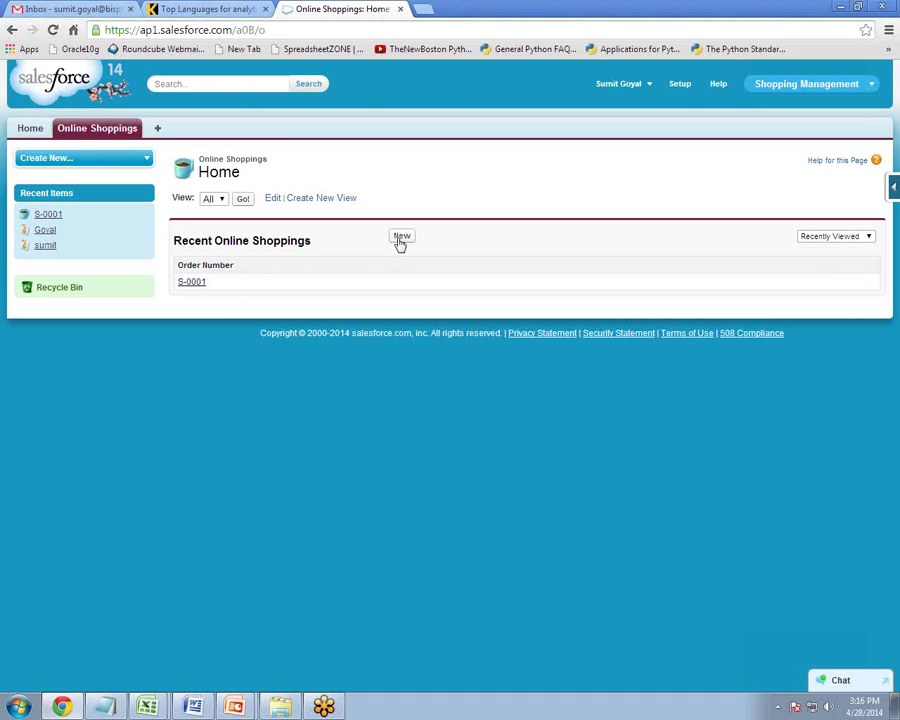
left_click(194, 284)
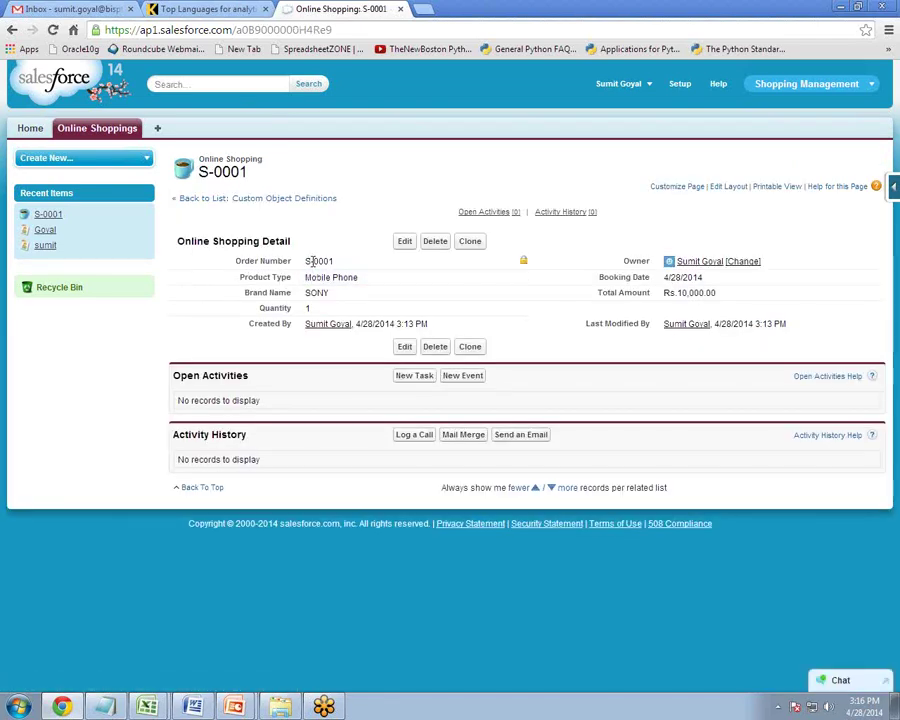
left_click_drag(241, 277, 257, 293)
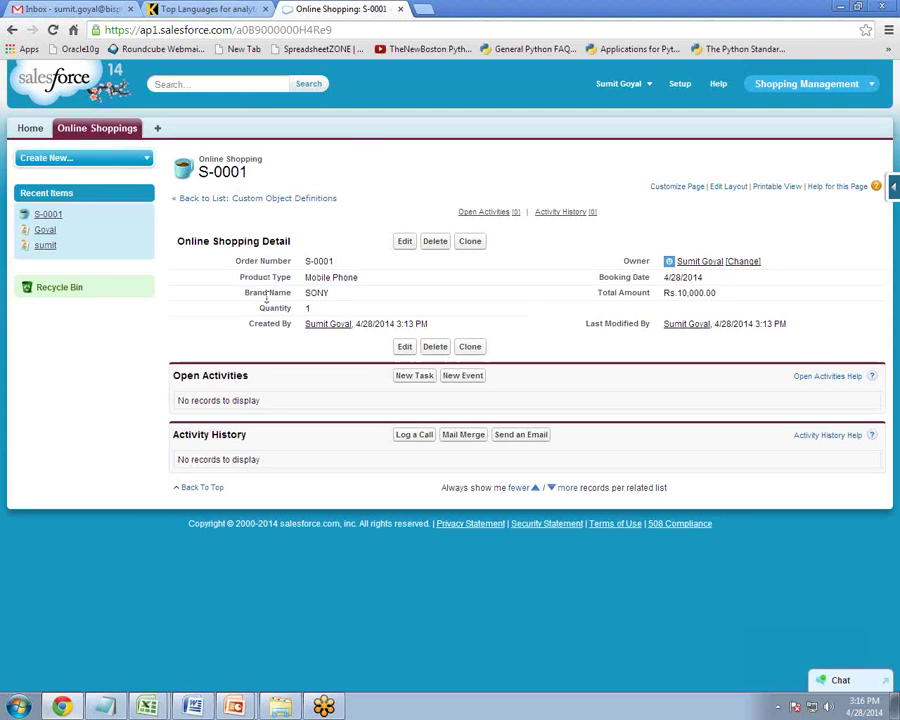
double_click(275, 308)
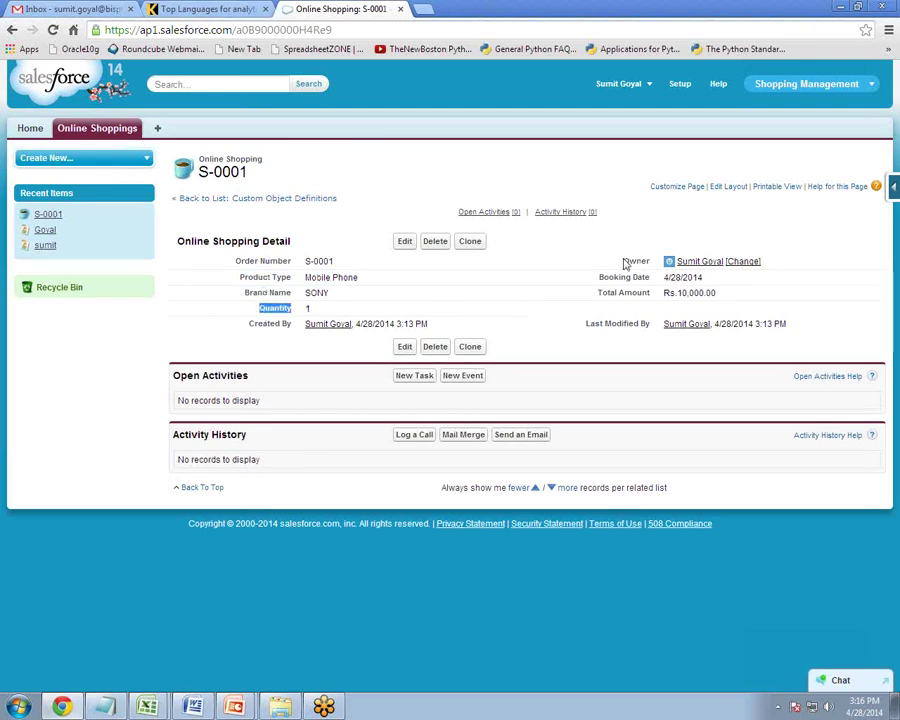
left_click_drag(609, 277, 649, 294)
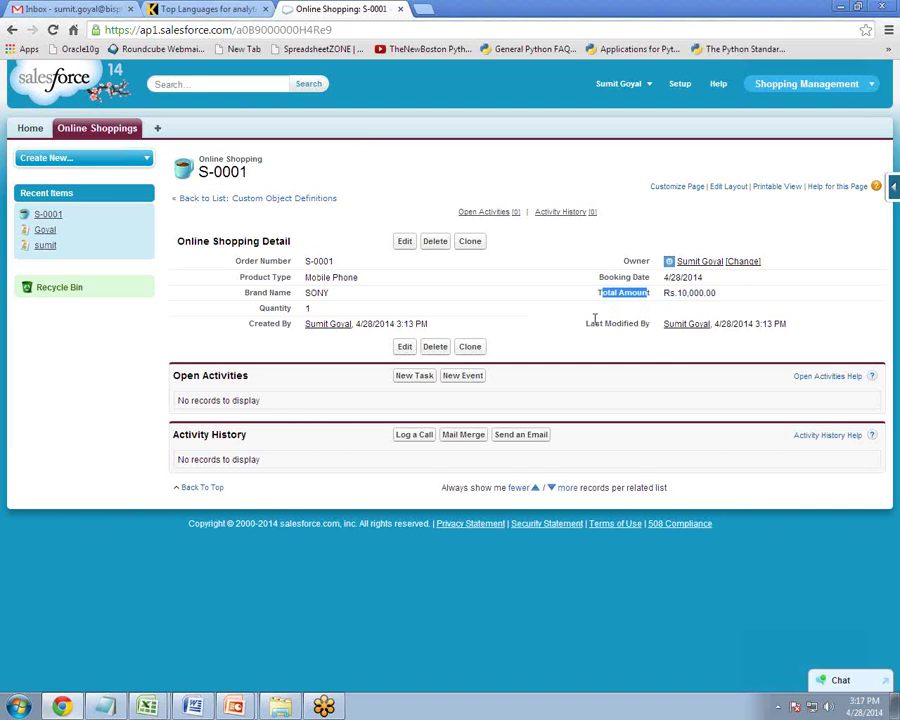
double_click(665, 283)
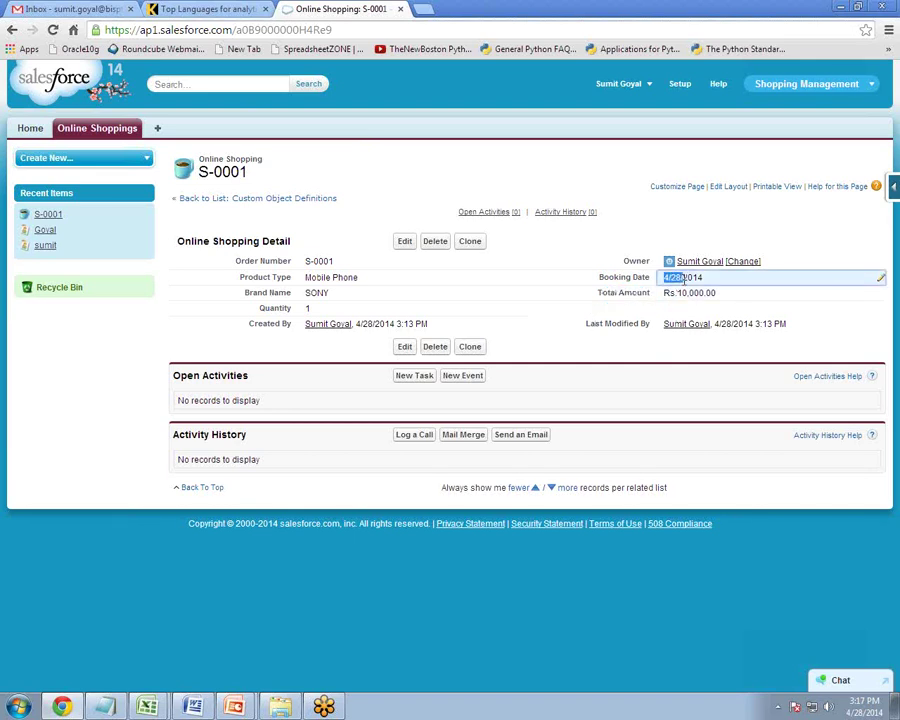
left_click_drag(665, 283, 712, 278)
left_click(710, 279)
key("Tab")
left_click(709, 279)
double_click(709, 279)
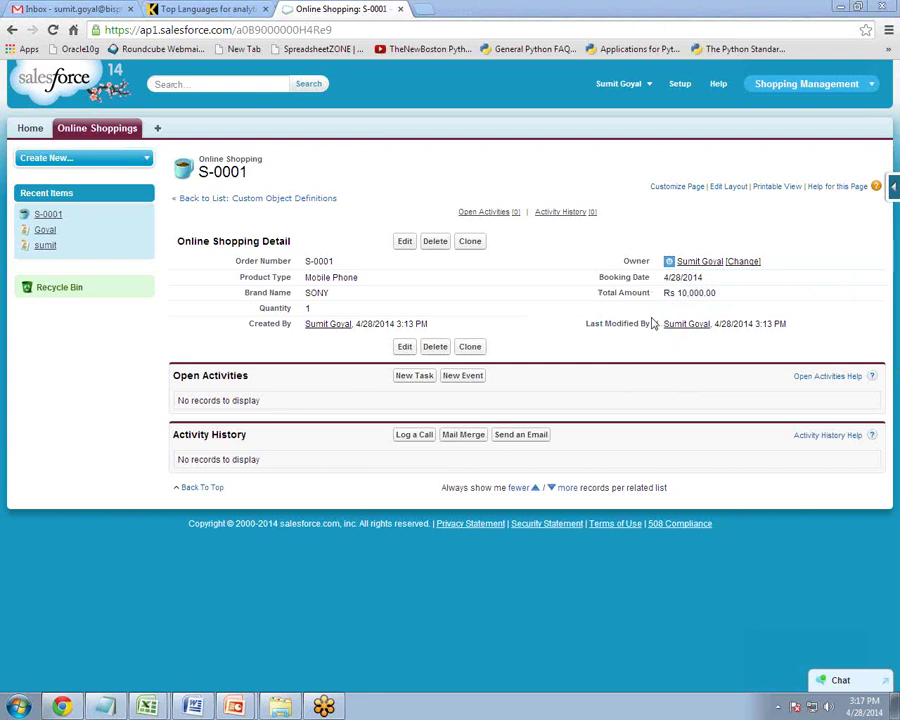
Go through Setup > Create > Objects to Online Shopping and scroll to its custom fields
left_click(894, 186)
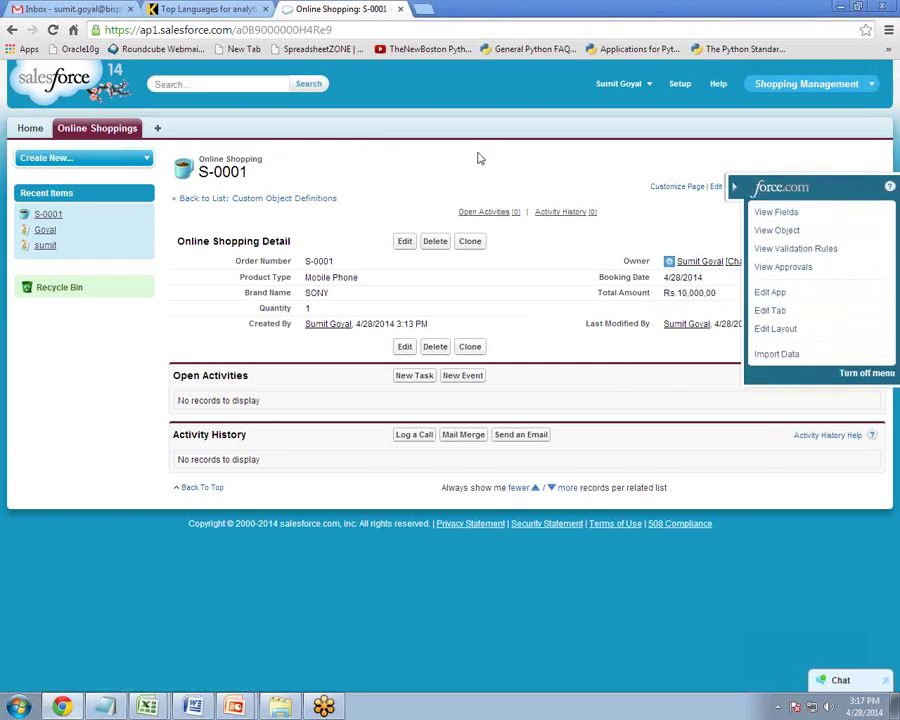
left_click(680, 85)
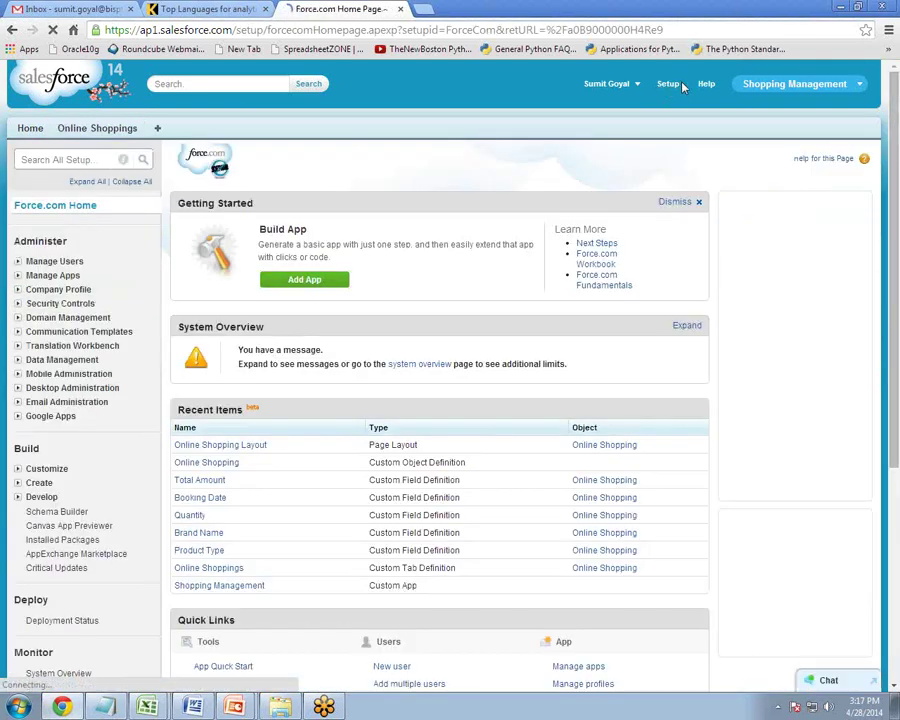
left_click(17, 484)
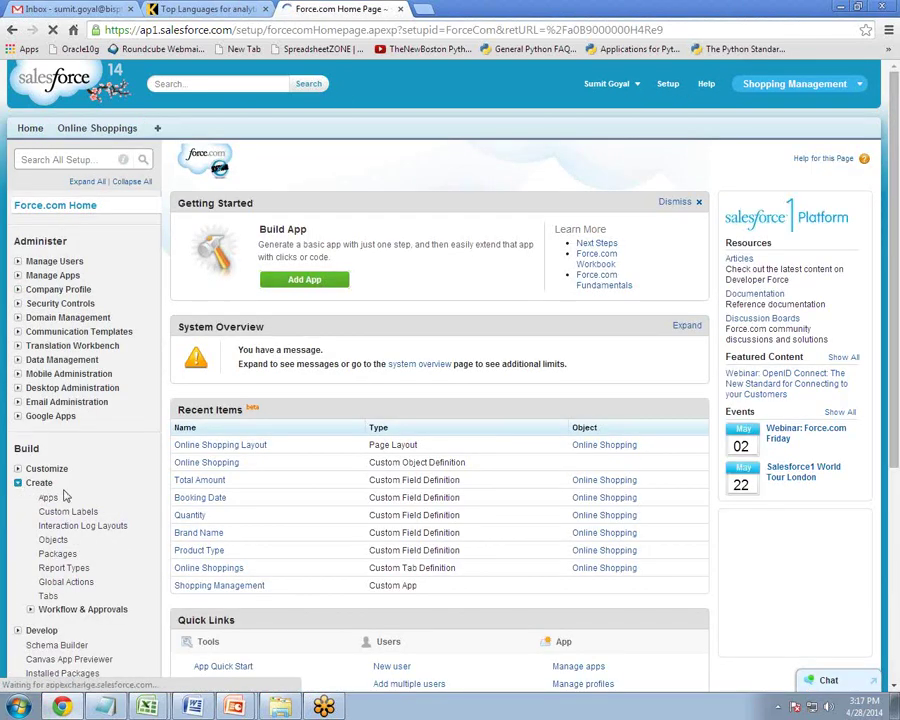
left_click(53, 541)
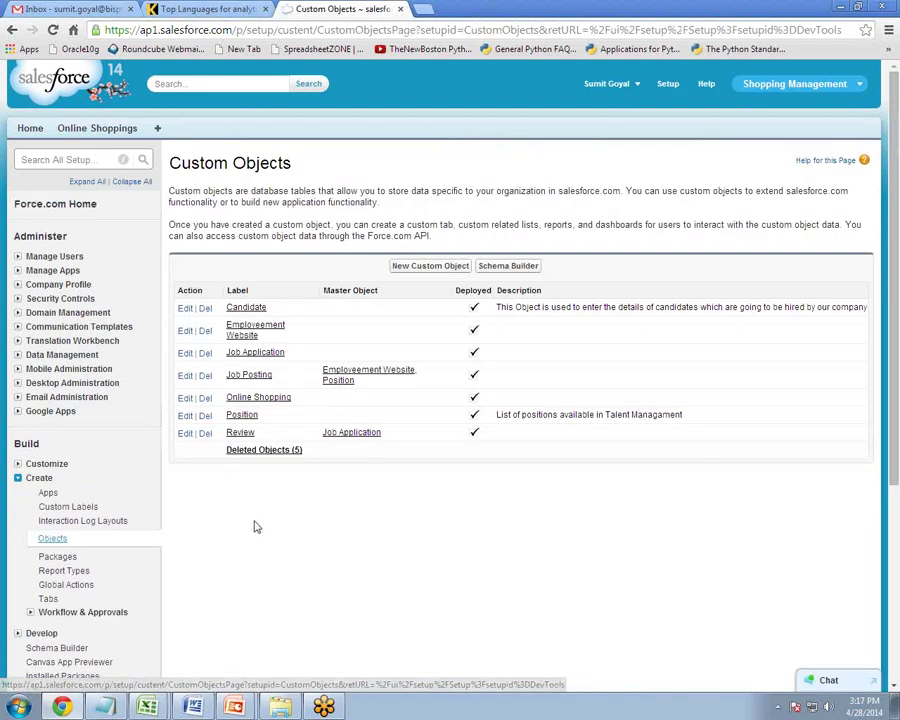
left_click(251, 402)
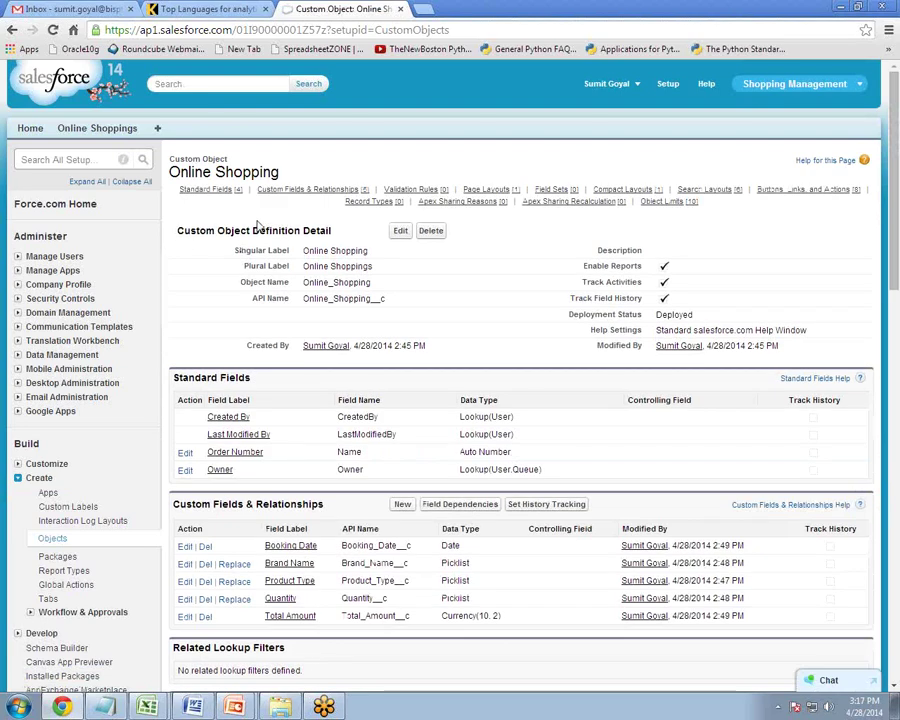
scroll(215, 390, "down", 2)
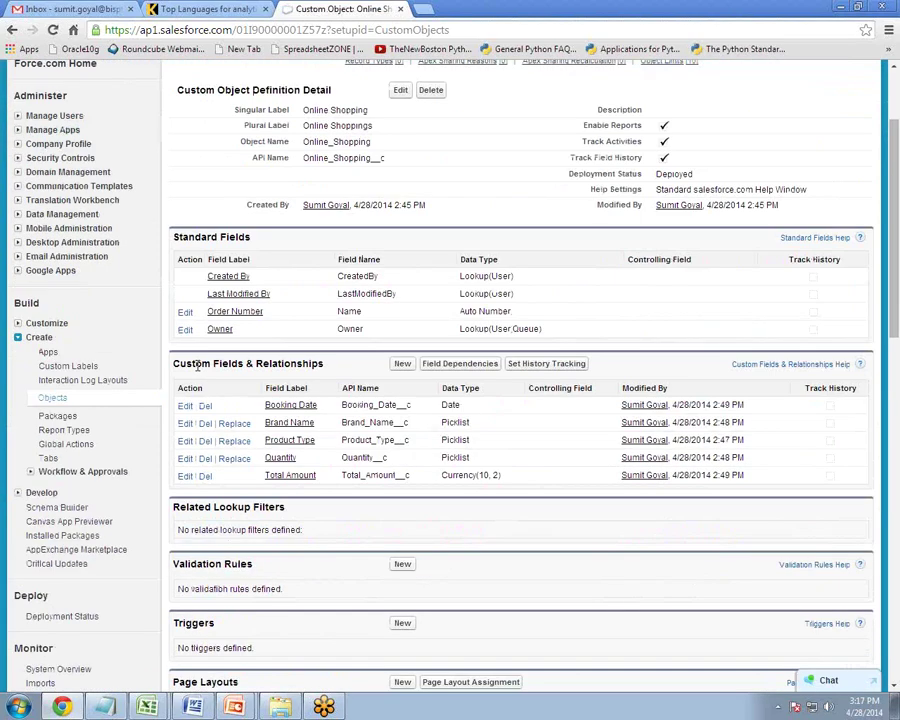
Start a new custom field on Online Shopping with the Formula type
left_click(402, 366)
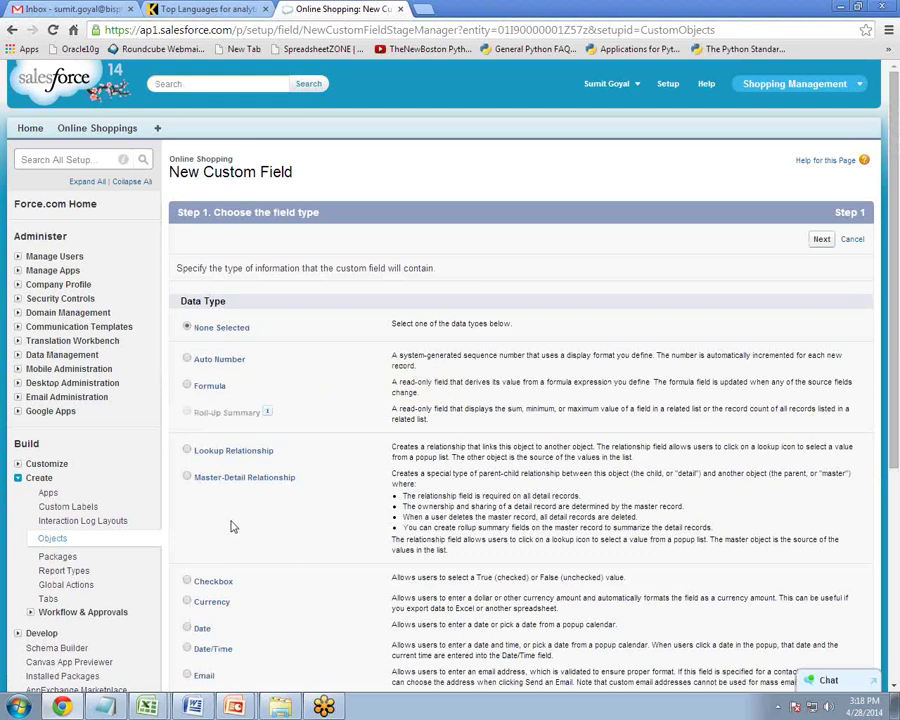
scroll(233, 525, "down", 3)
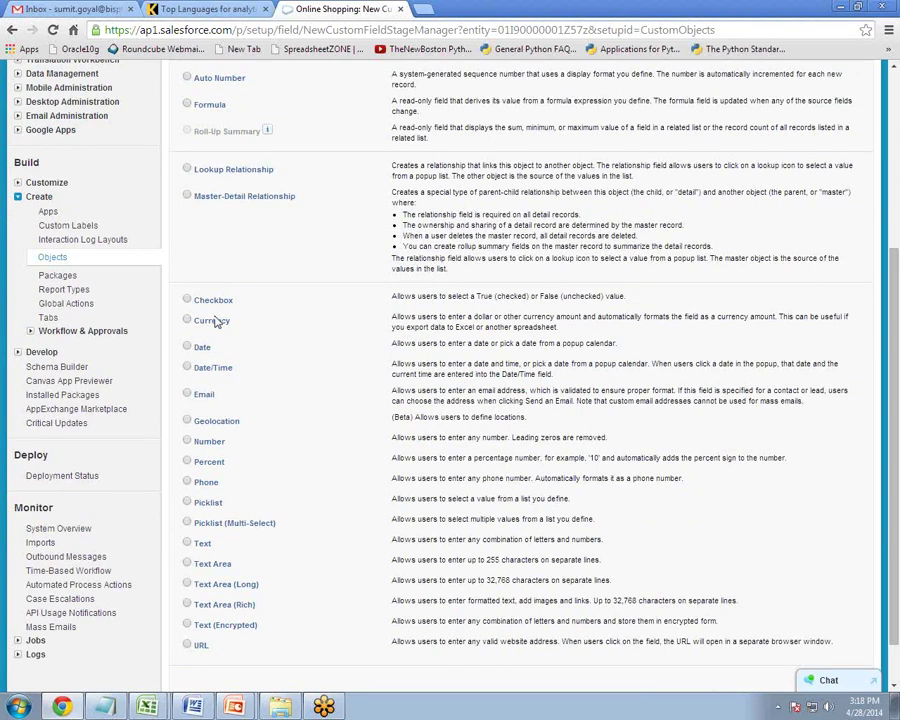
scroll(251, 423, "up", 3)
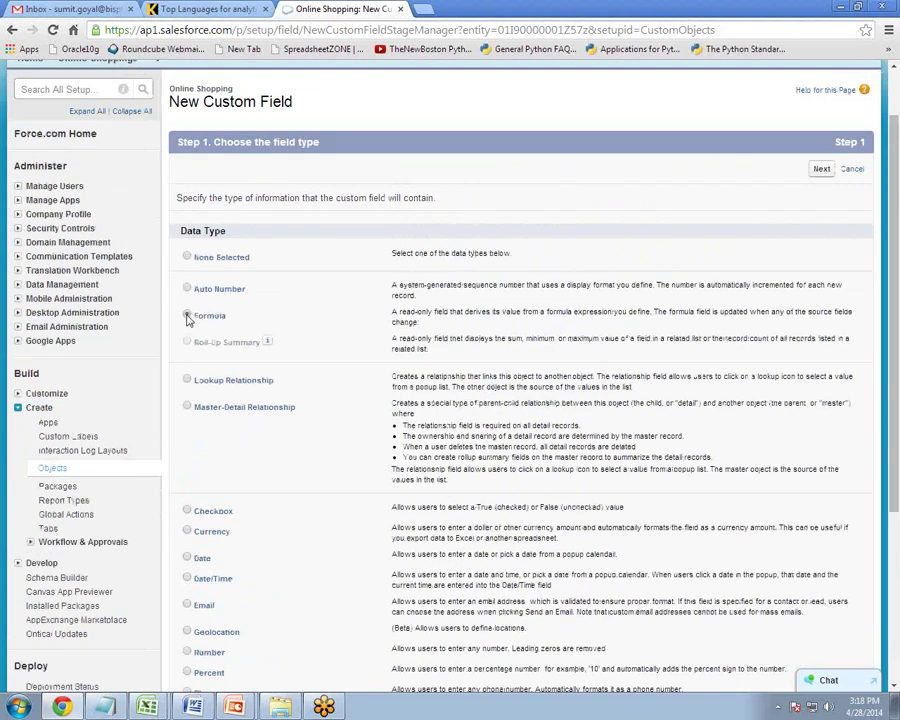
left_click(187, 316)
left_click(820, 170)
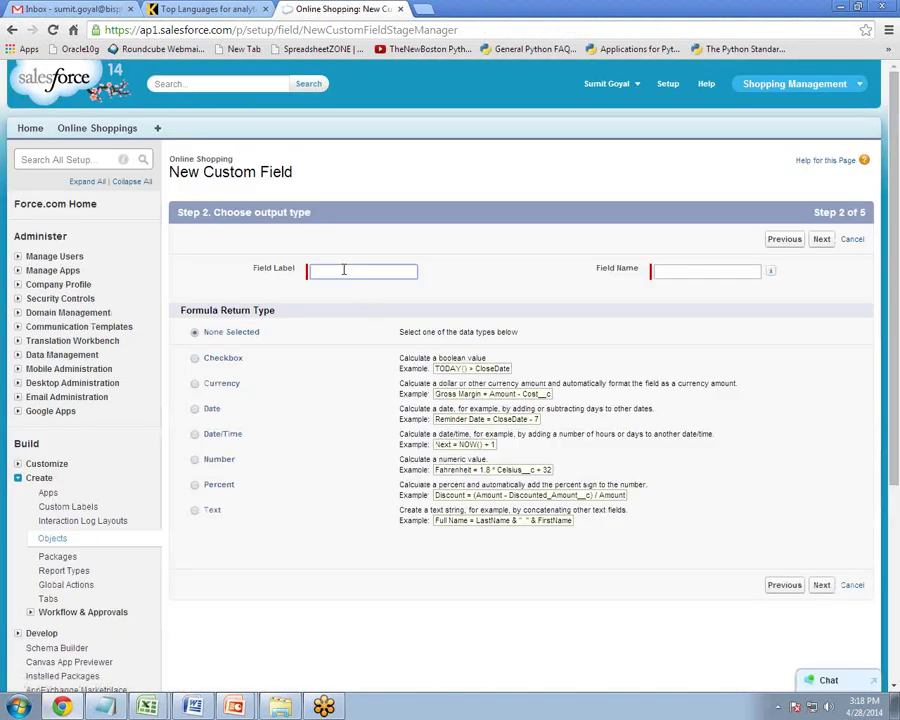
Label the formula field 'Date Of Deivery', auto-fill its name, and set Date as the return type
type("d")
key("BackSpace")
type("D")
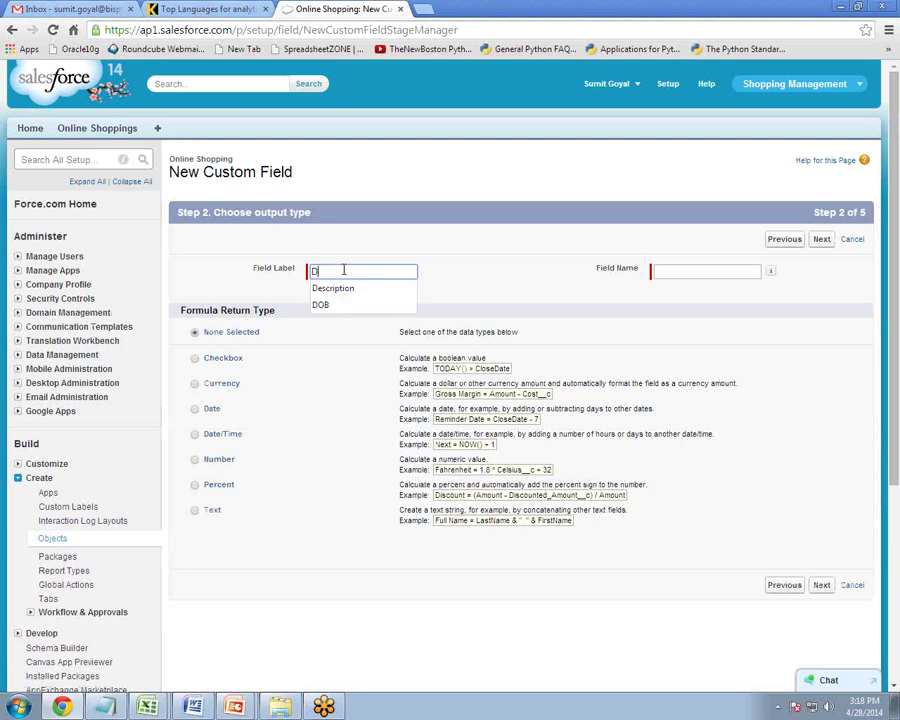
type("ate Cl De")
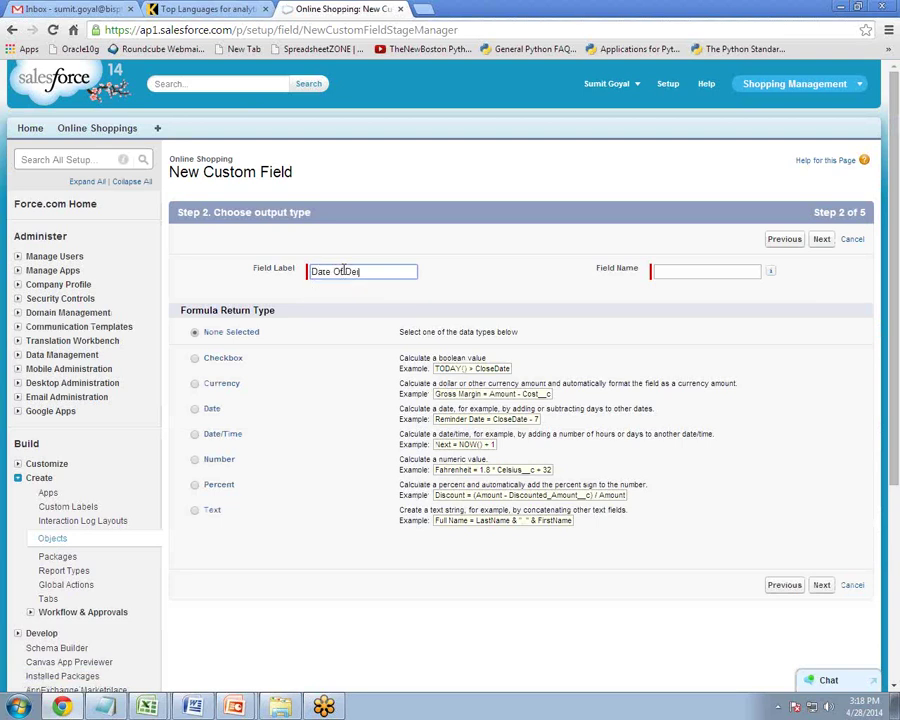
type("ivery")
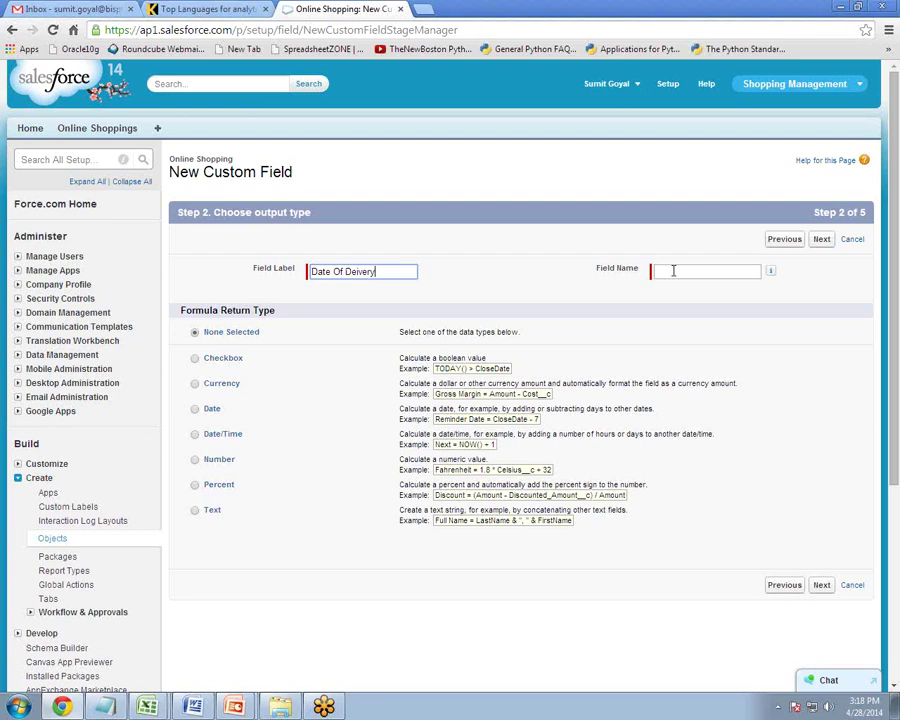
left_click(700, 271)
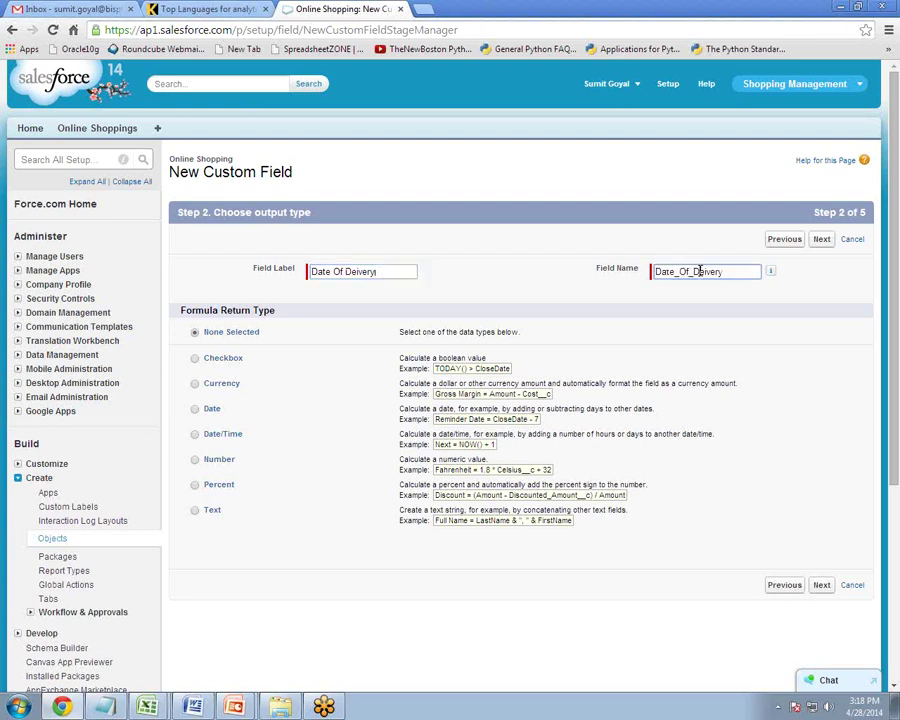
left_click(210, 414)
left_click(826, 588)
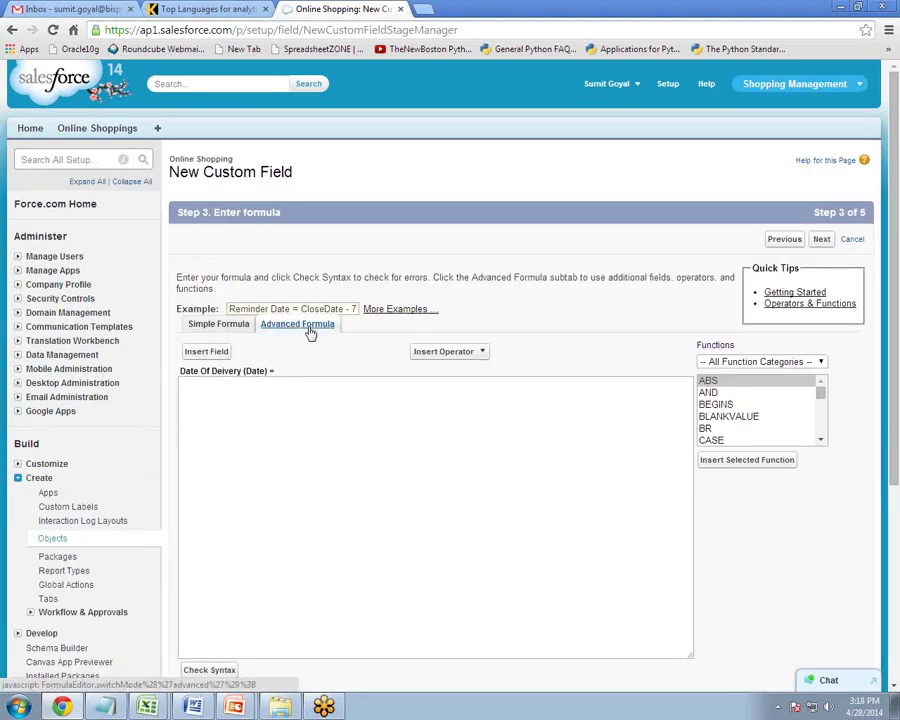
Write the formula Booking_Date__c +5 and confirm it passes the syntax check
left_click(203, 354)
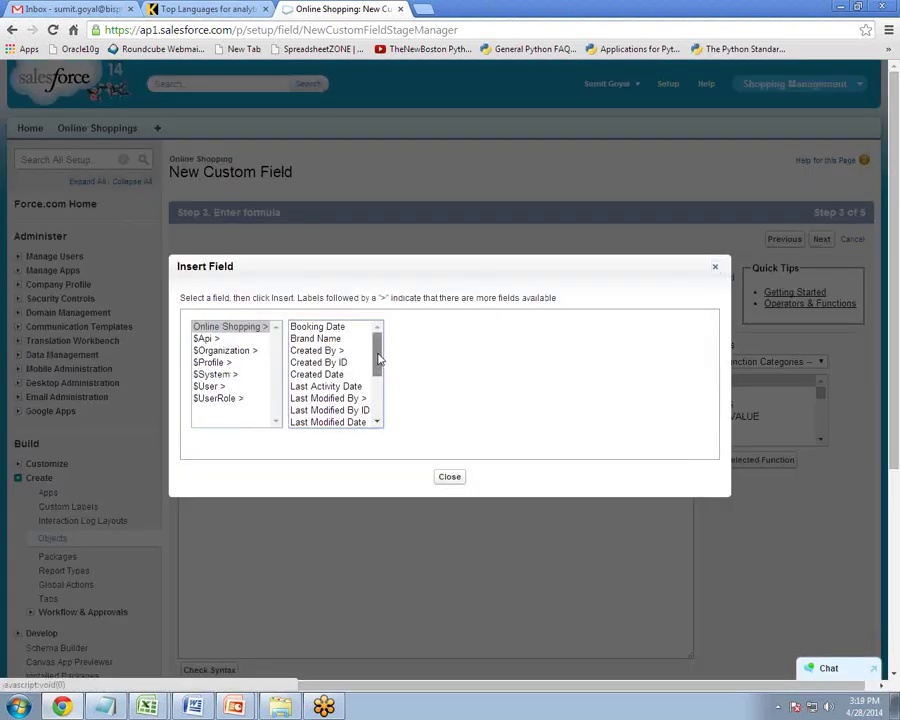
mouse_move(378, 357)
left_mouse_down()
mouse_move(377, 405)
mouse_move(380, 346)
left_mouse_up()
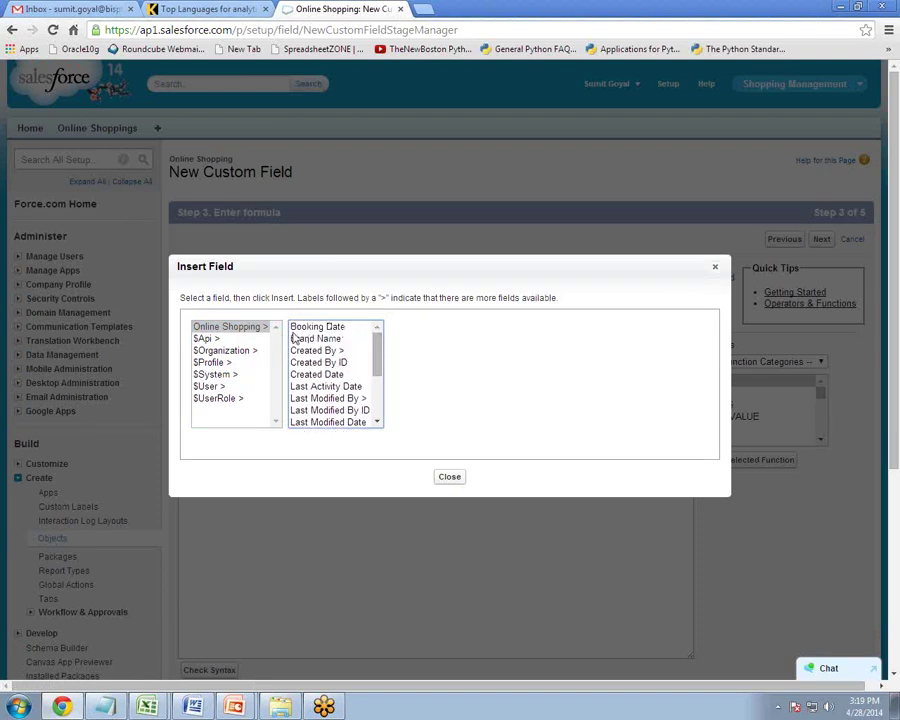
left_click(318, 330)
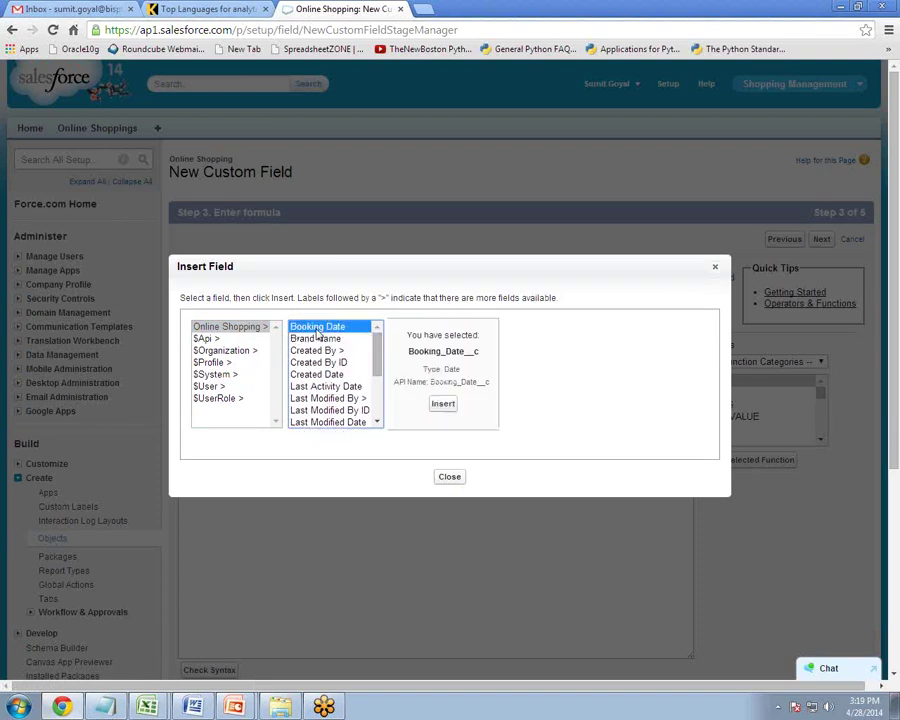
left_click(447, 405)
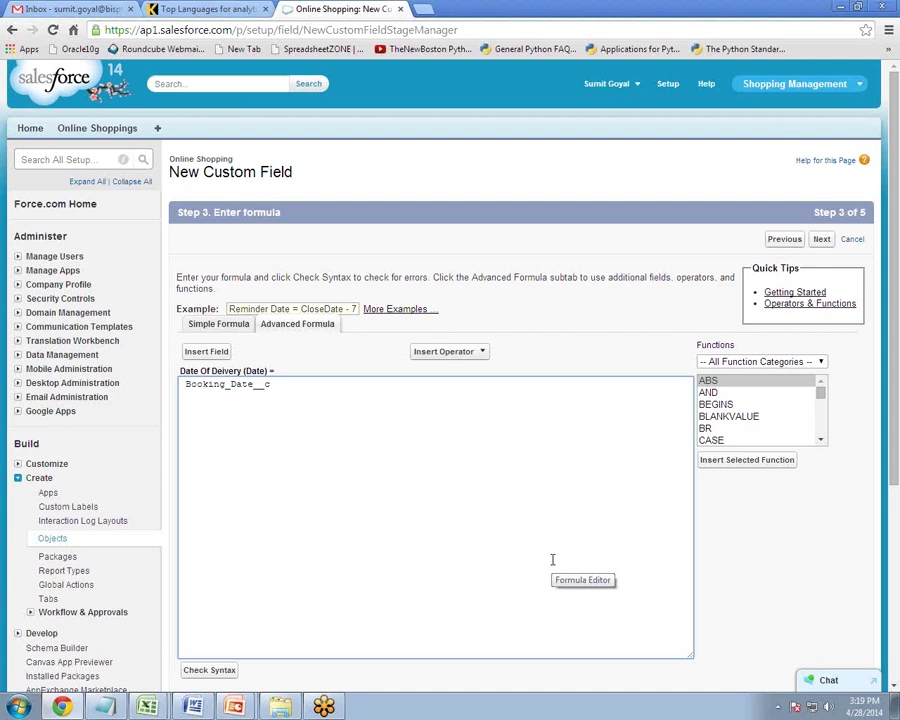
type("+5")
scroll(552, 560, "down", 3)
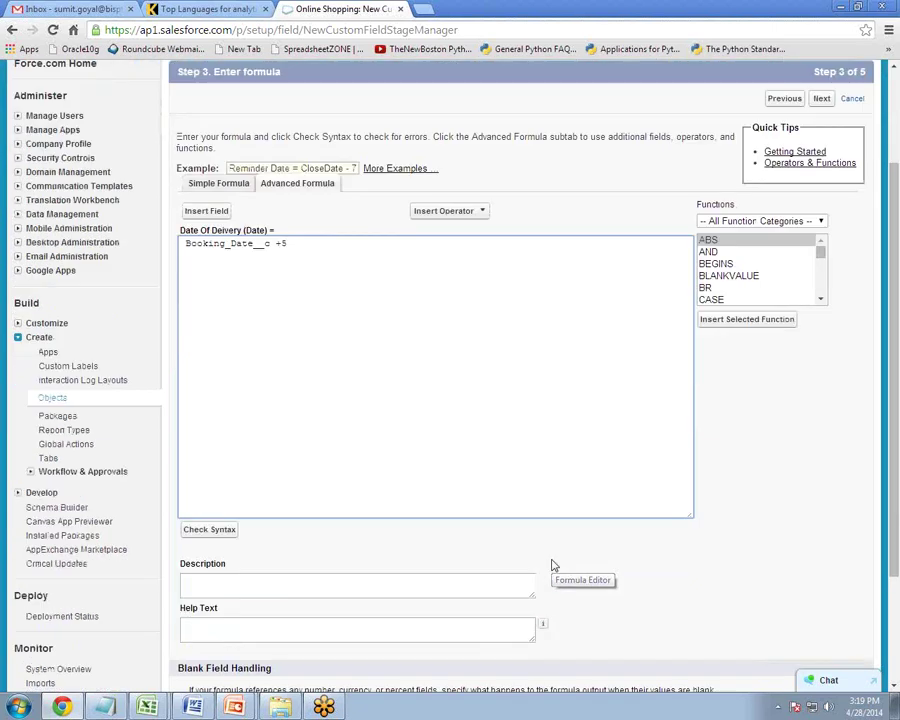
left_click(205, 530)
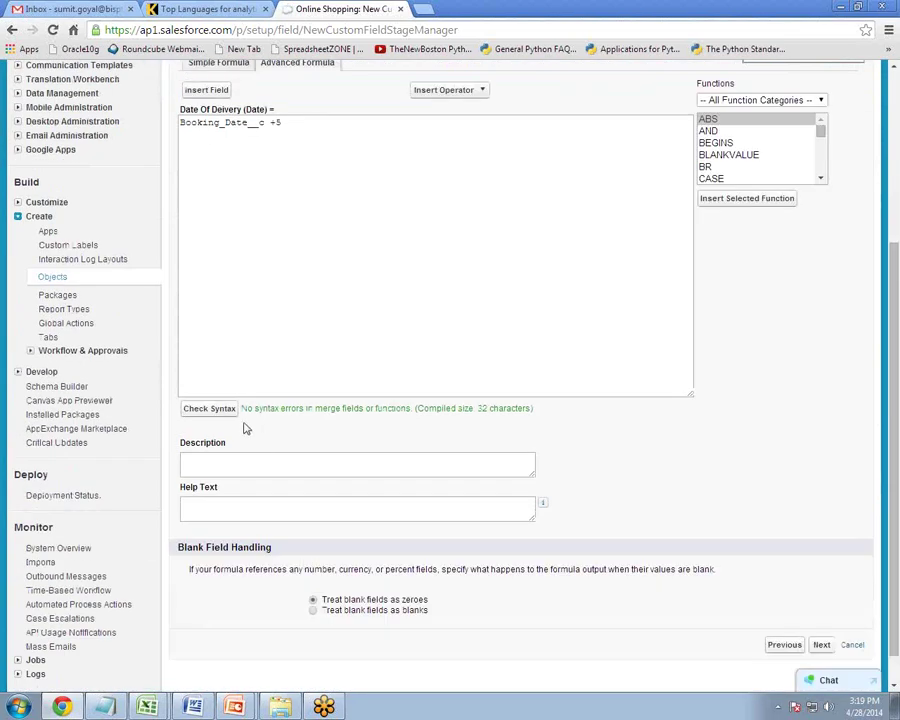
Accept the default field-level security and layout to save Date Of Deivery as a Formula (Date) field
left_click(821, 645)
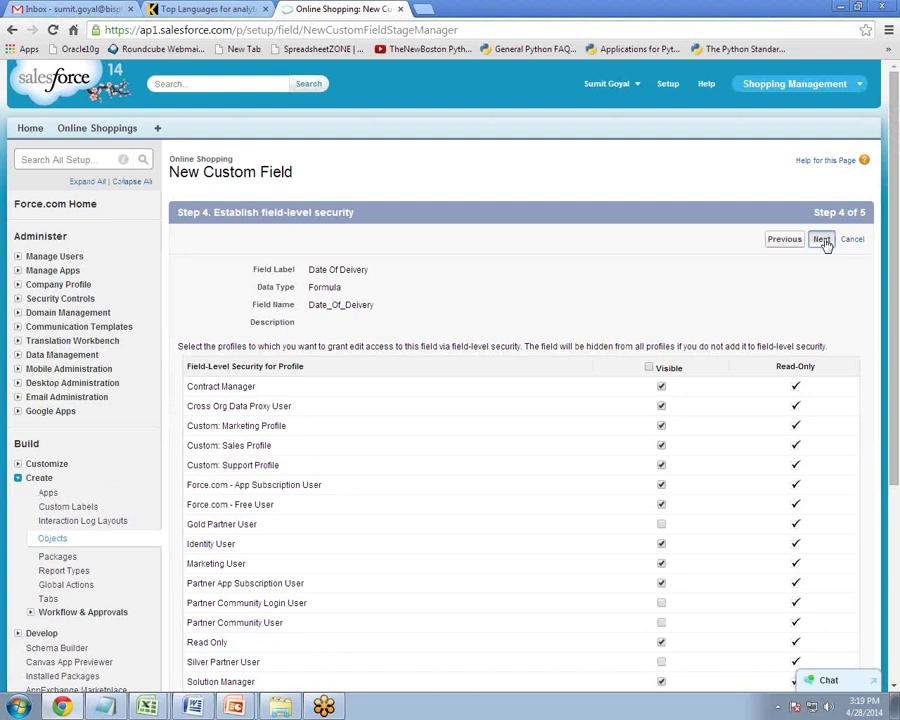
left_click(822, 240)
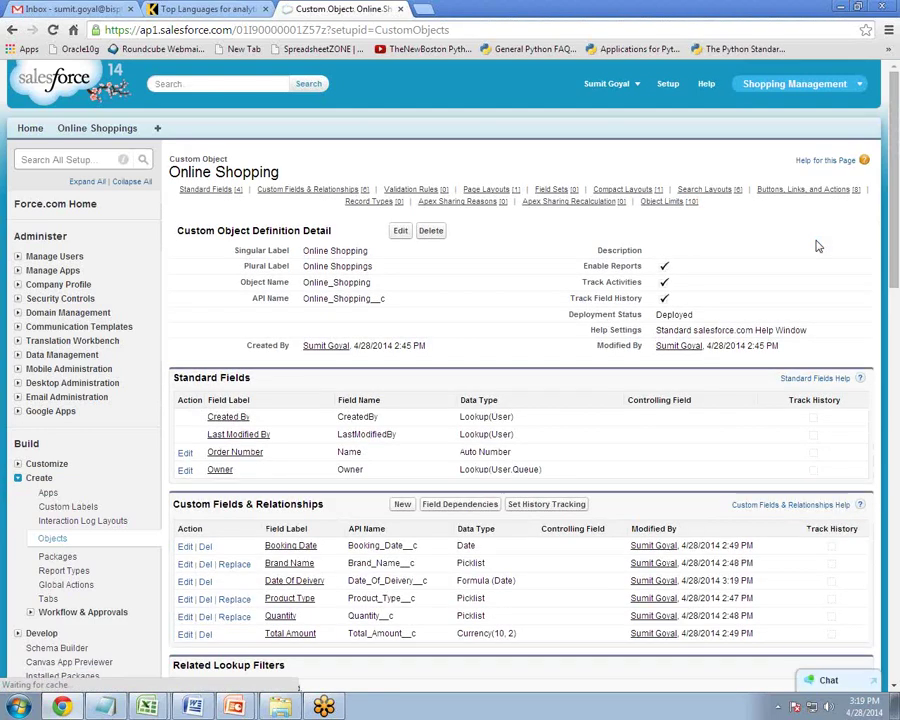
scroll(273, 572, "down", 2)
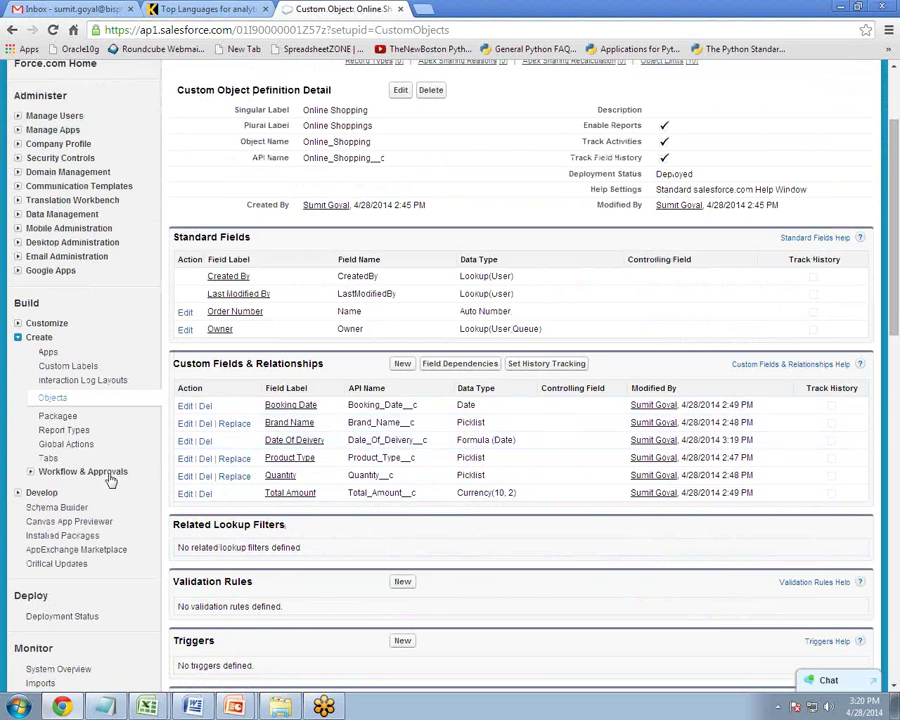
scroll(234, 432, "up", 2)
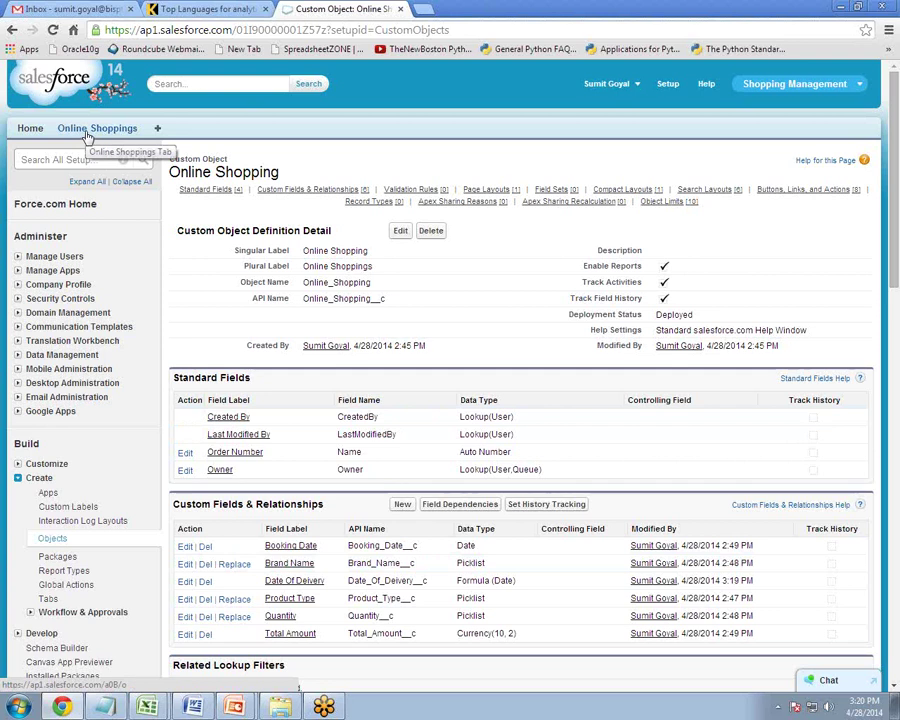
Open Online Shopping record S-0001 to verify Date Of Deivery shows 5/3/2014 against Booking Date 4/28/2014
left_click(88, 134)
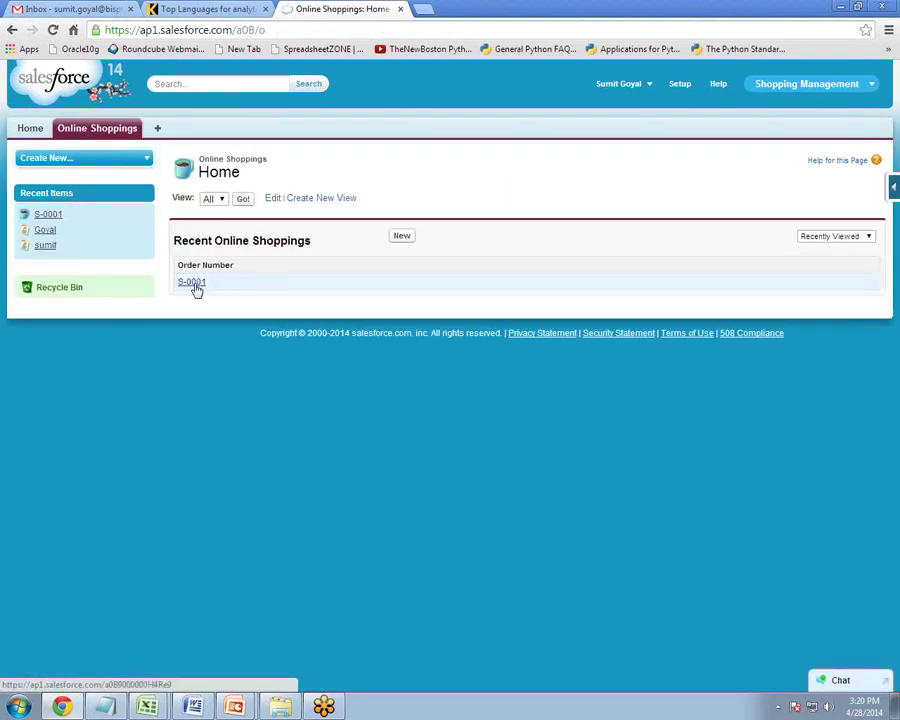
left_click(195, 285)
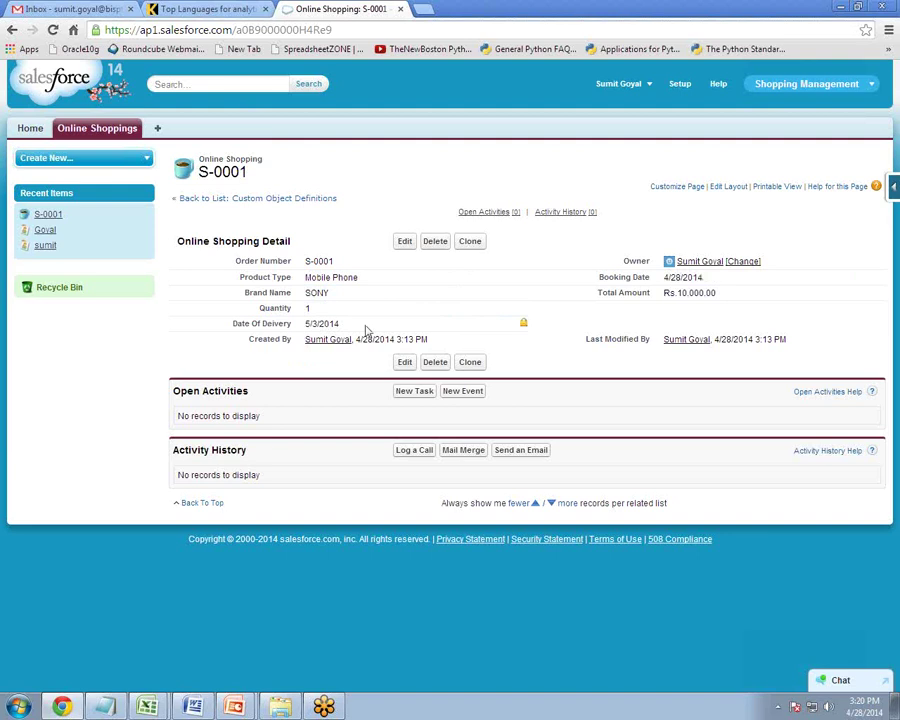
double_click(680, 277)
left_click_drag(670, 277, 690, 277)
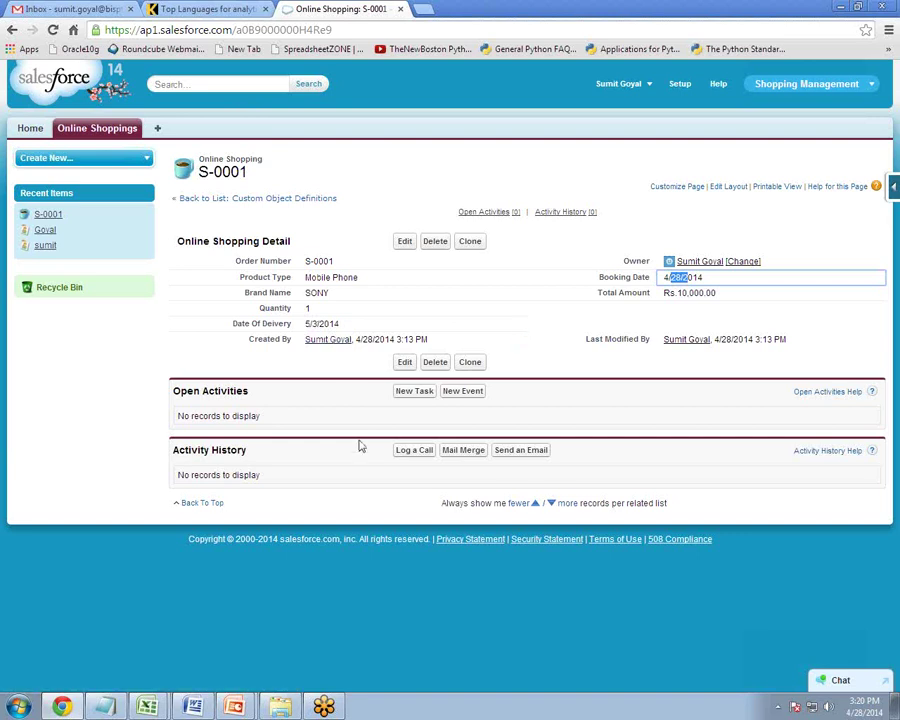
mouse_move(327, 709)
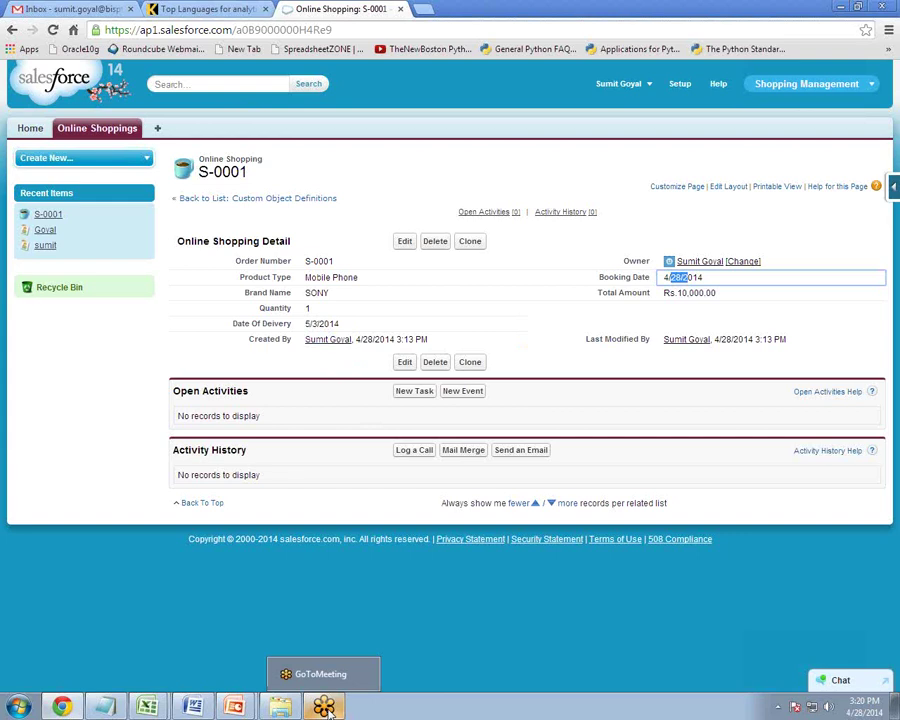